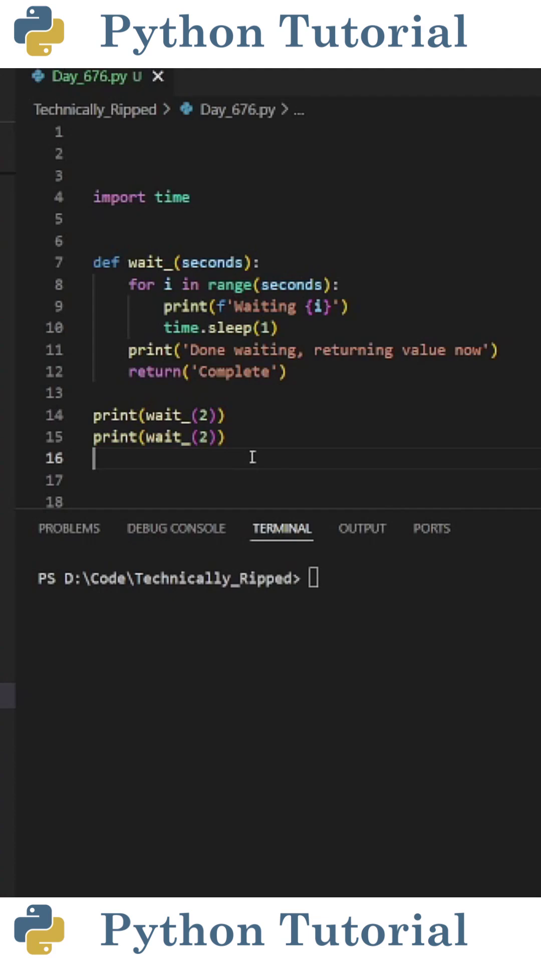
Highlight the wait_ function's definition line to explain it.
click(301, 219)
click(258, 244)
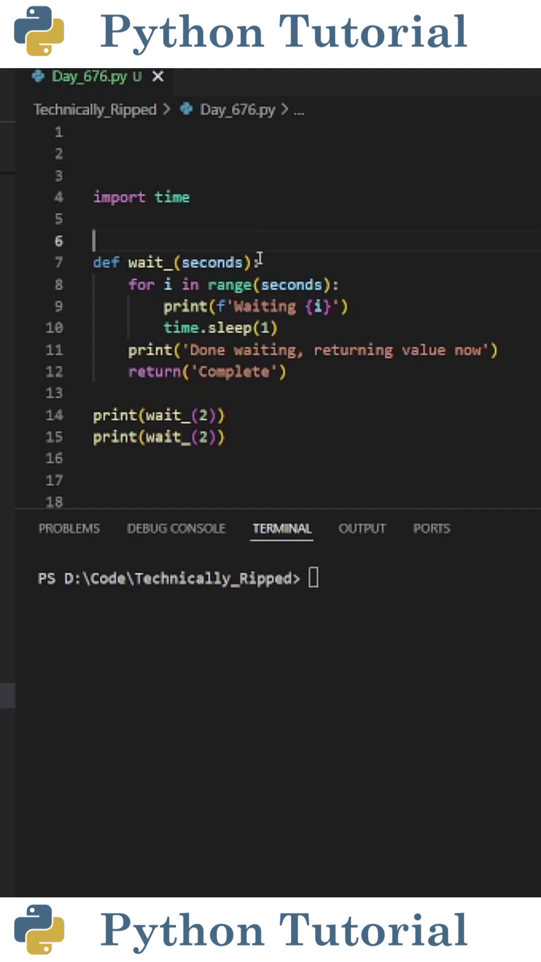
drag(261, 263, 100, 263)
click(157, 220)
Highlight the returned 'Complete', the countdown loop and the 'Done waiting' print statement.
click(311, 377)
drag(311, 376, 181, 371)
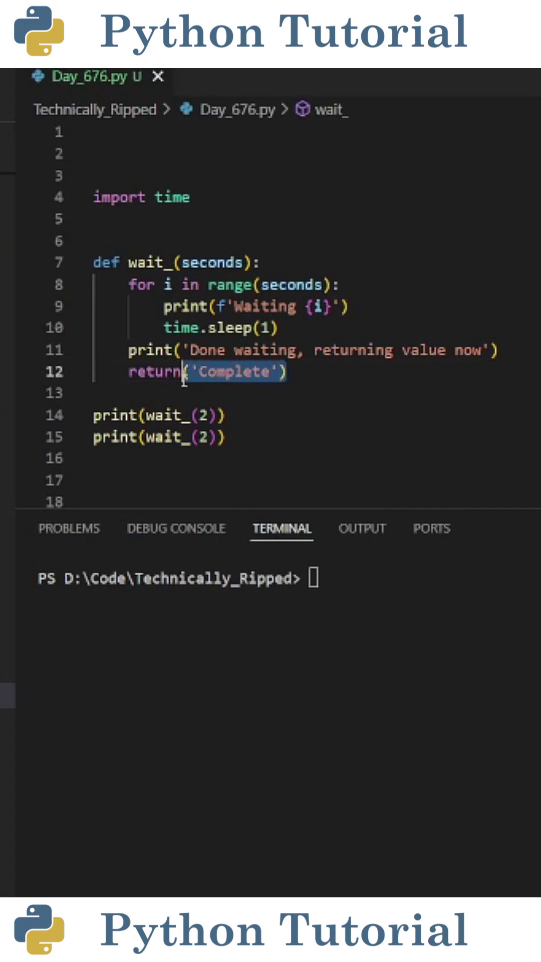
click(388, 310)
drag(386, 310, 172, 296)
text(python day_676.py)
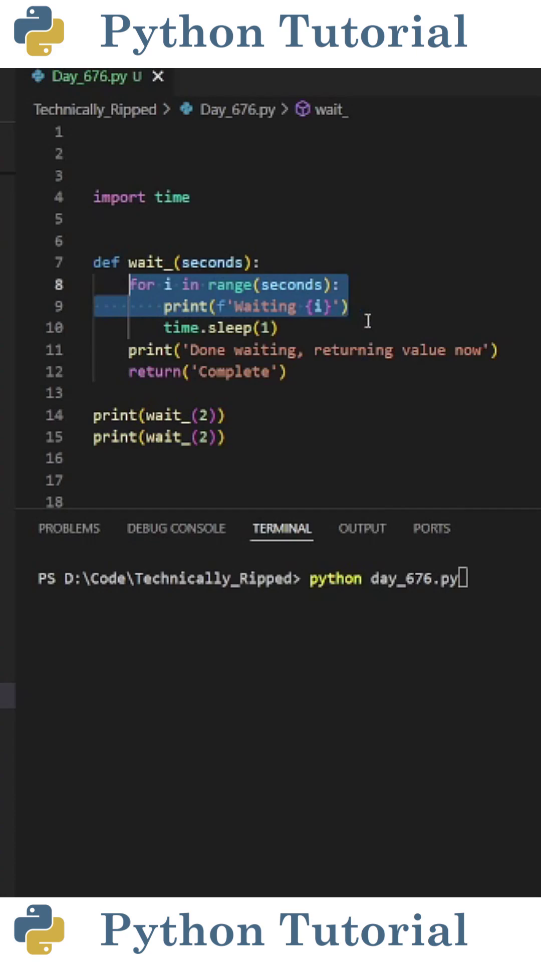
drag(498, 349, 113, 351)
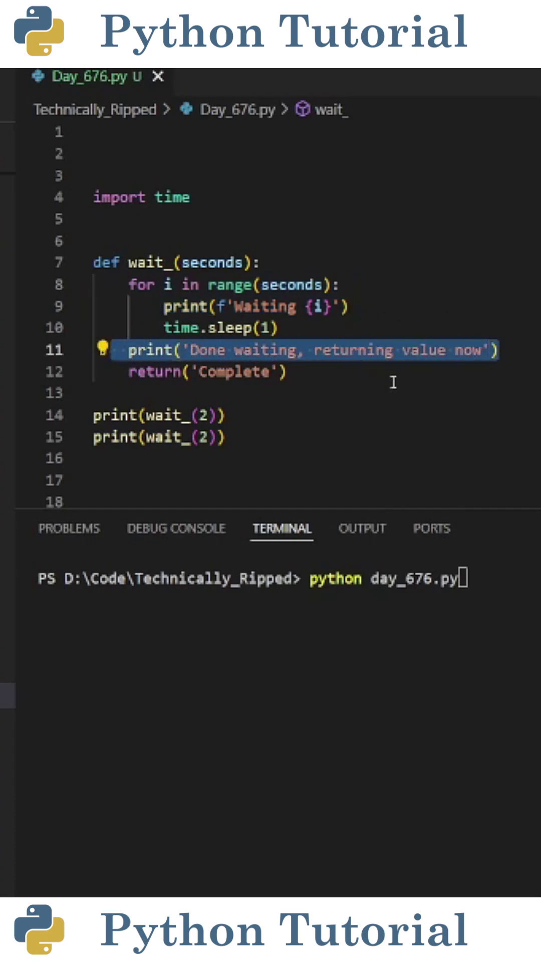
Run day_676.py and highlight the first wait_(2) call's countdown output.
click(433, 436)
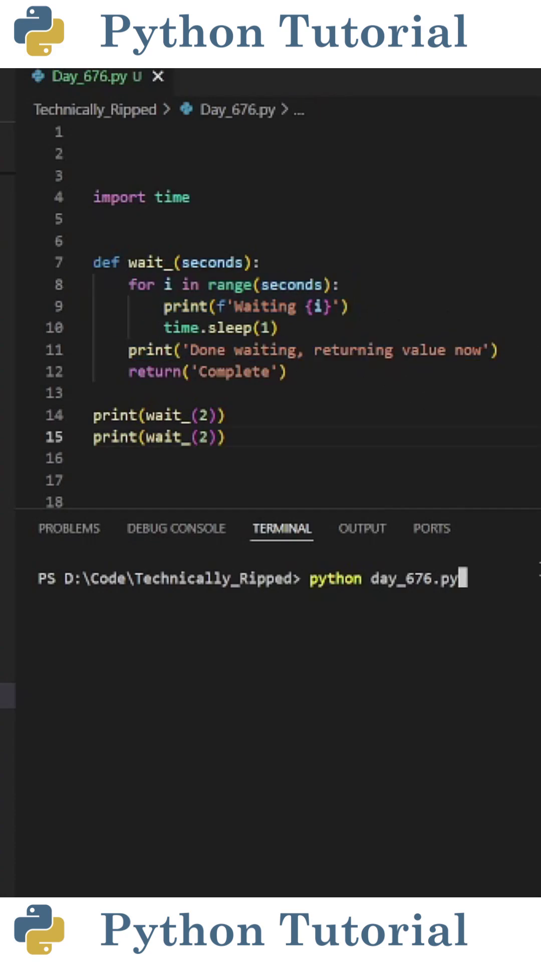
key(Return)
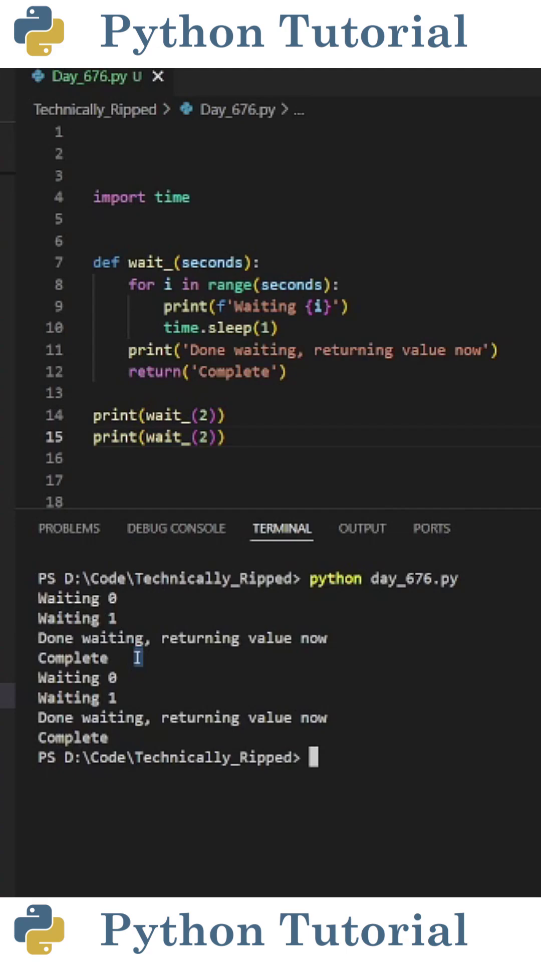
drag(142, 659, 35, 602)
Highlight the returned 'Complete' value and the loop body of wait_.
click(170, 623)
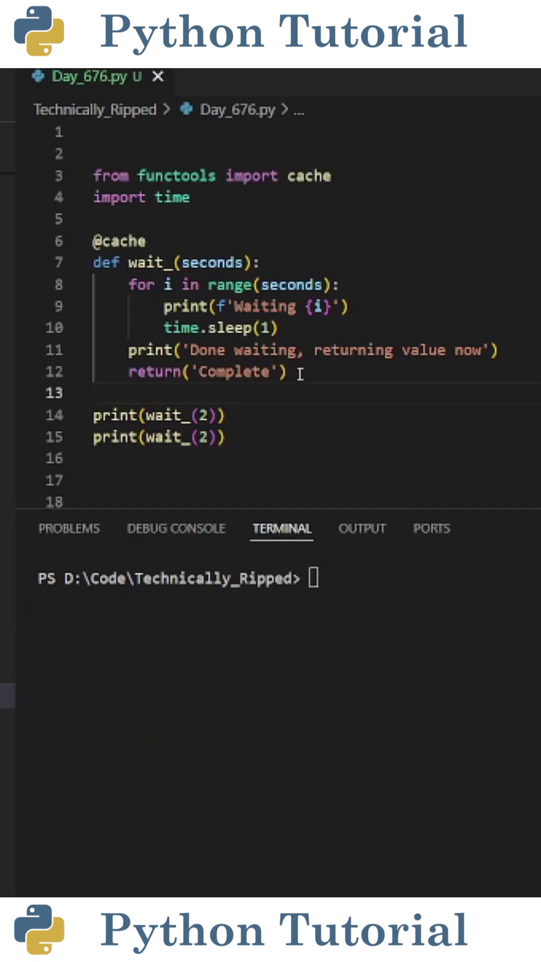
drag(197, 372, 287, 372)
click(305, 349)
drag(538, 346, 166, 284)
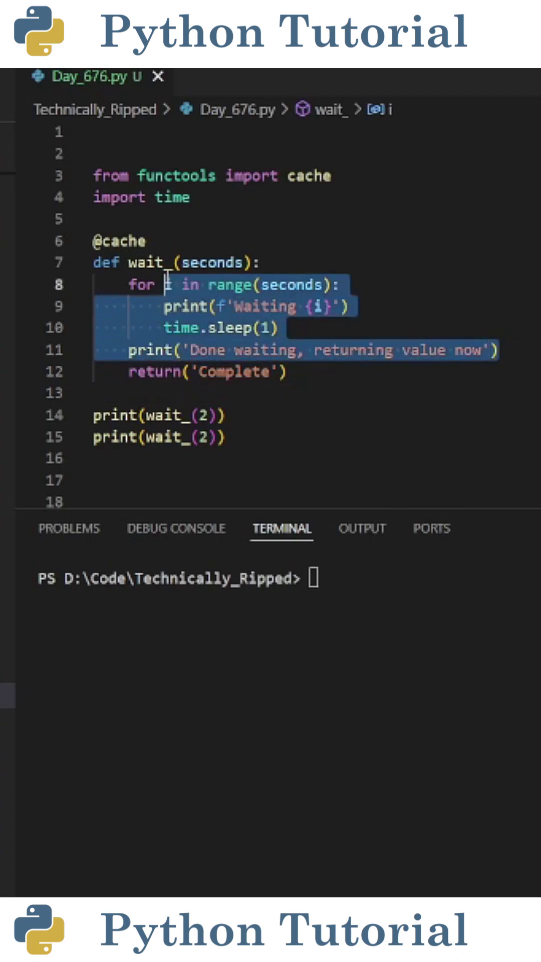
drag(332, 176, 93, 176)
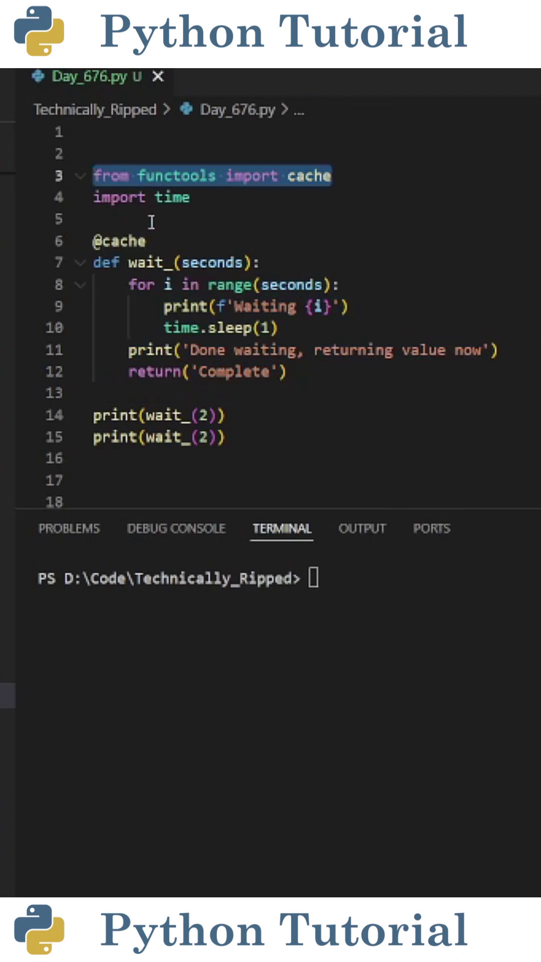
drag(278, 260, 73, 269)
click(194, 246)
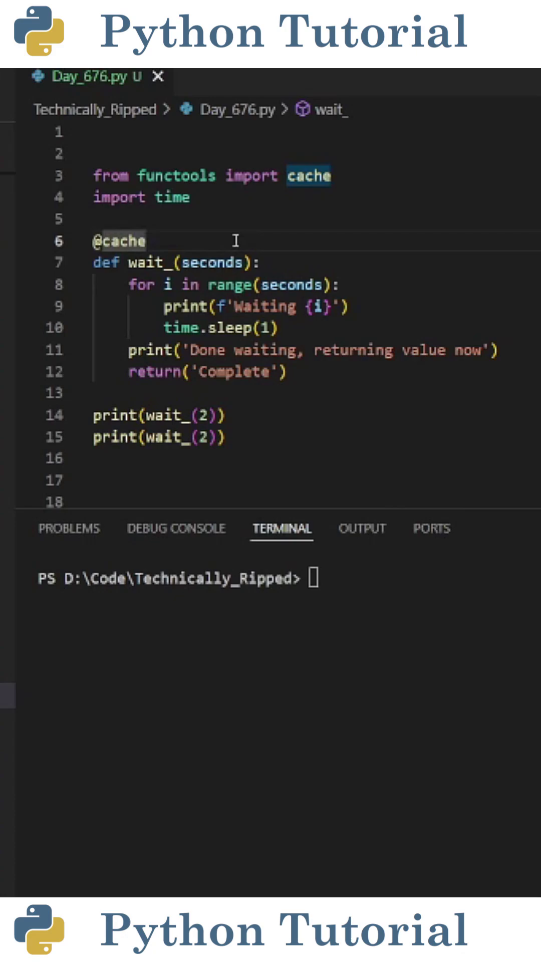
key(shift+Left)
key(shift+Left)
key(shift+Left)
key(shift+Left)
click(283, 392)
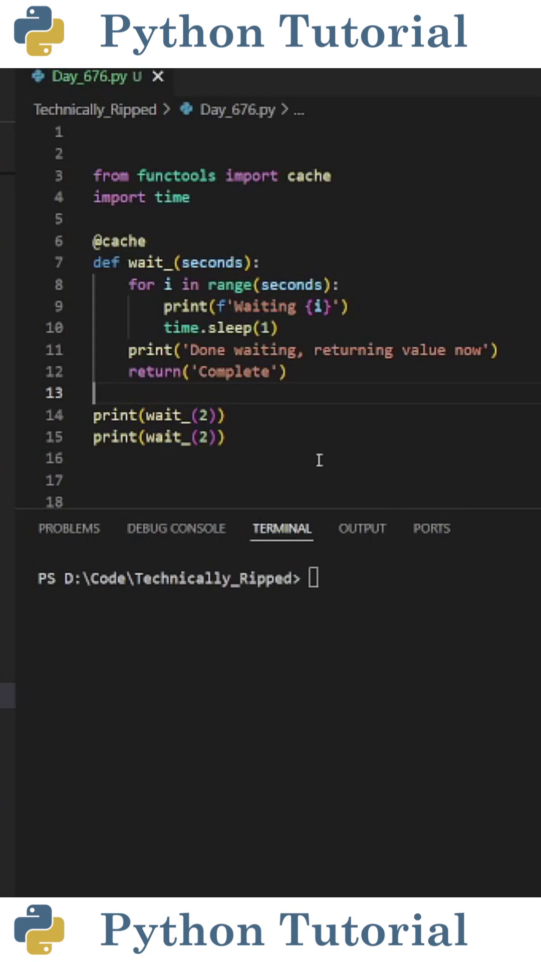
Rerun the cached day_676.py and highlight the first call's countdown output.
click(319, 461)
text(python day_676.py)
key(Return)
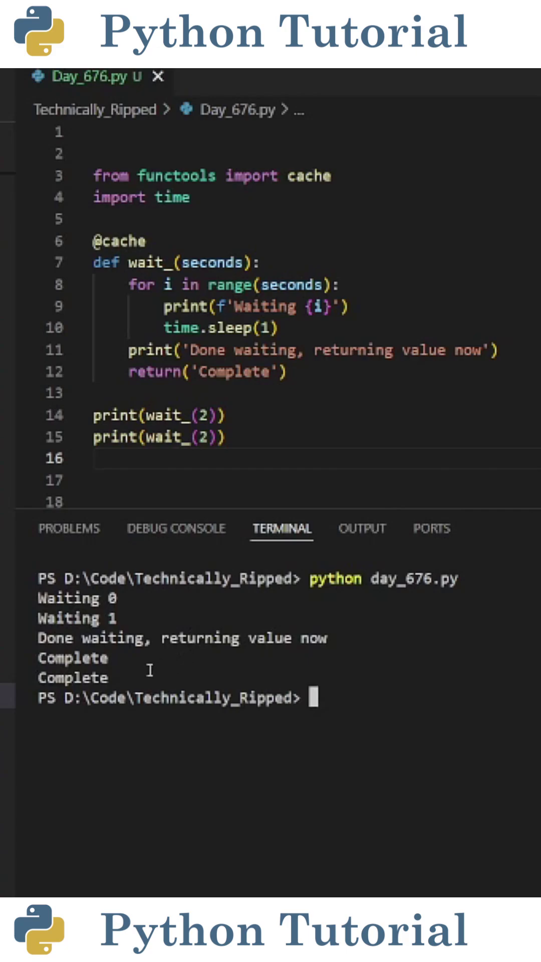
drag(150, 668, 38, 595)
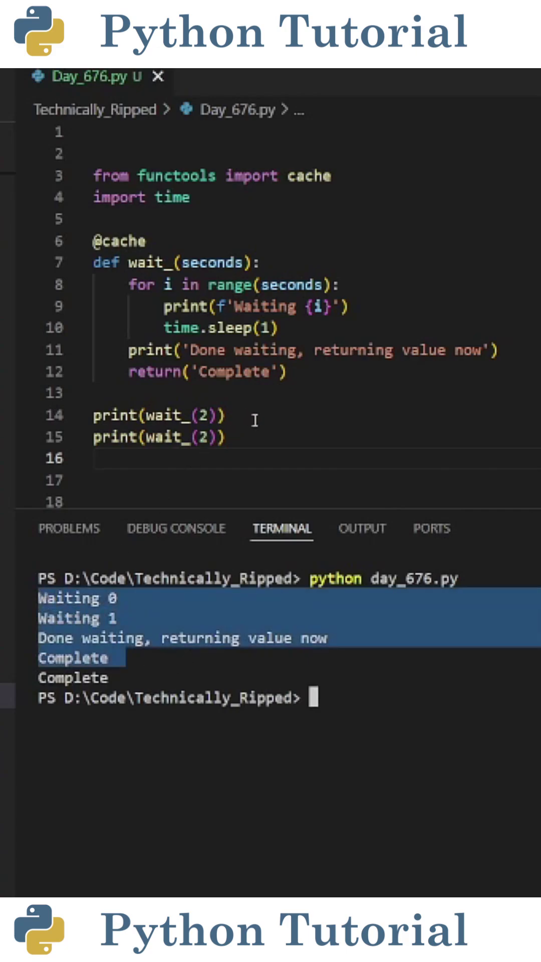
click(241, 451)
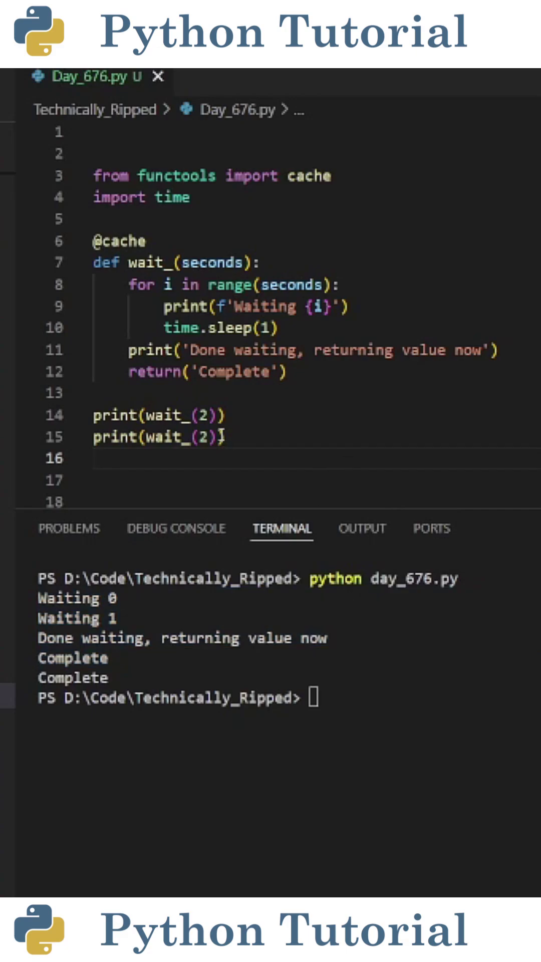
Highlight the second wait_(2) call and its instantly printed 'Complete' output.
drag(223, 436, 136, 436)
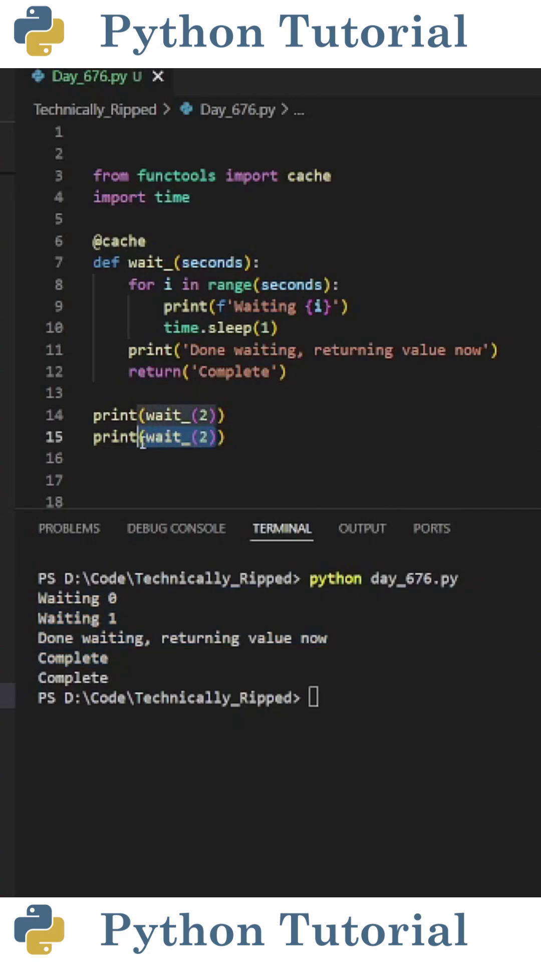
click(166, 476)
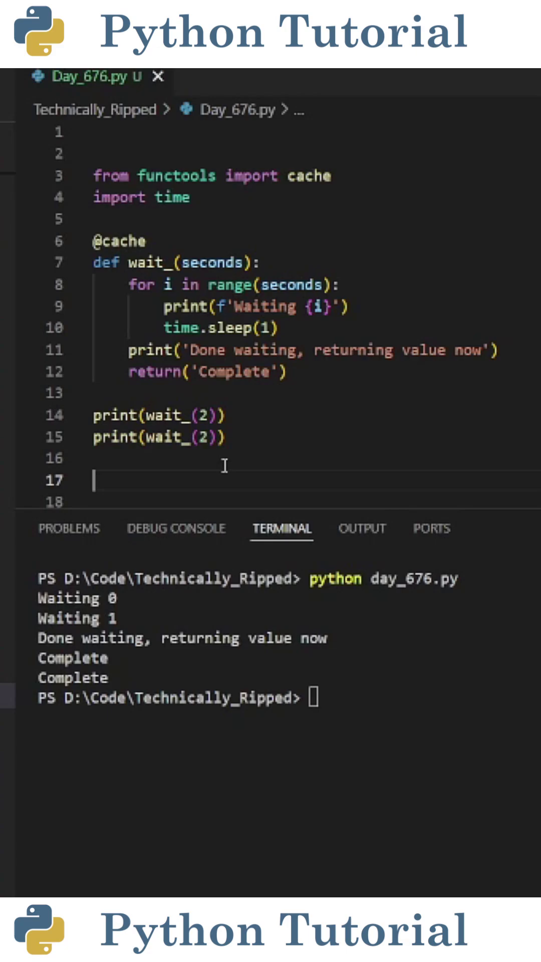
drag(290, 371, 180, 371)
drag(124, 678, 28, 686)
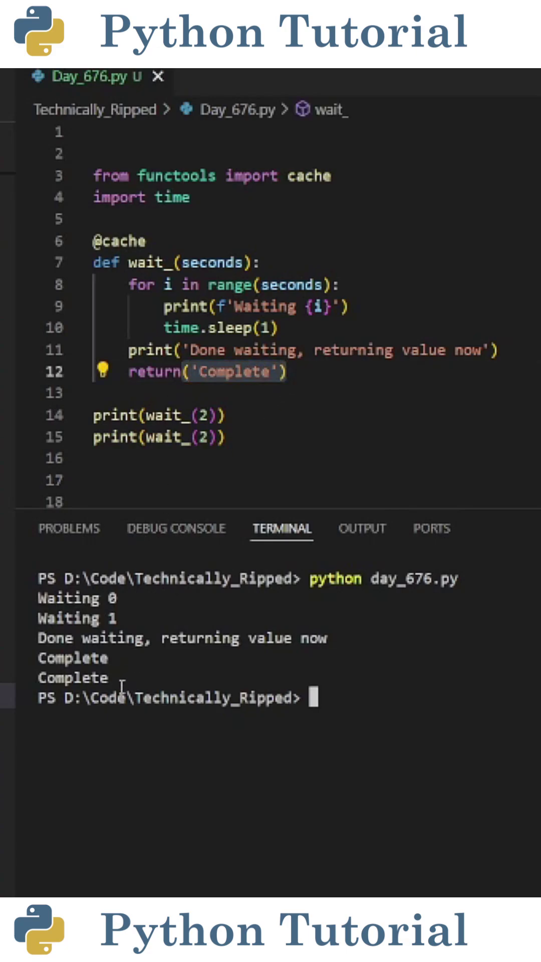
click(166, 480)
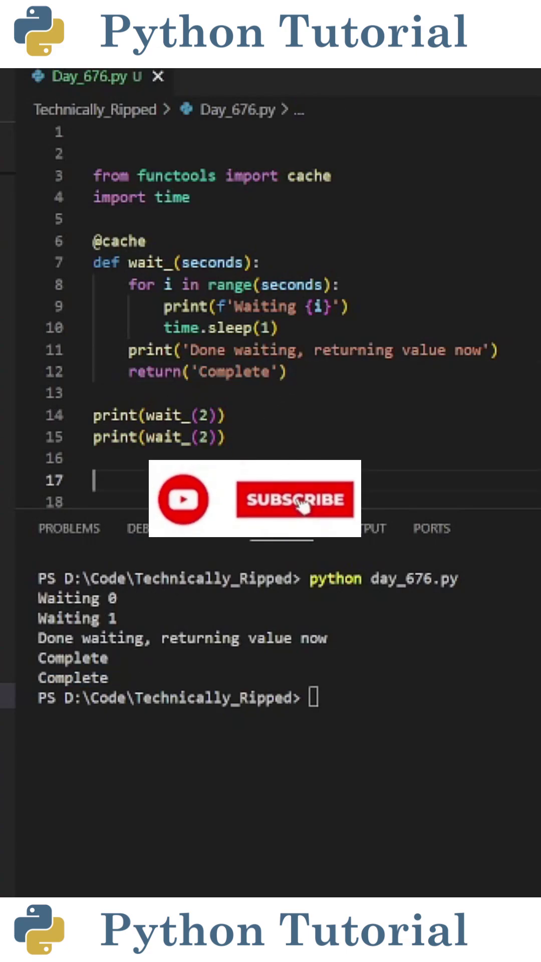